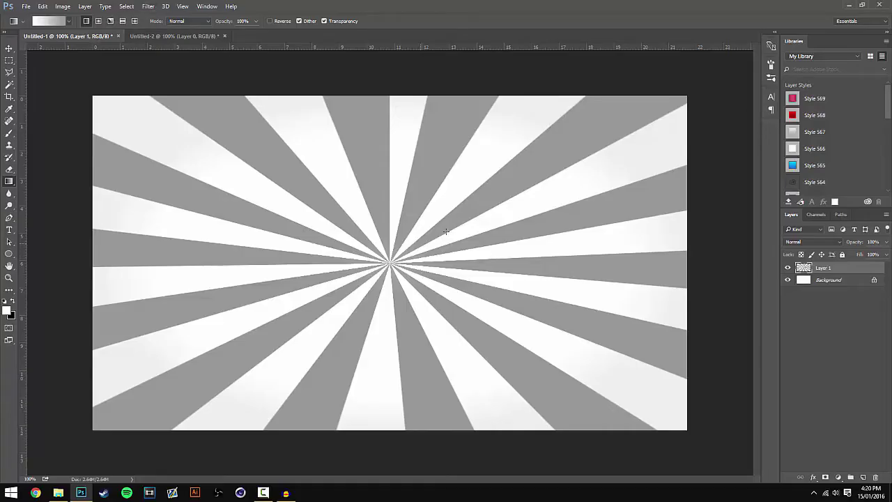
Create a new white-background document of 1280×720 pixels at 150 pixels per inch
left_click(9, 49)
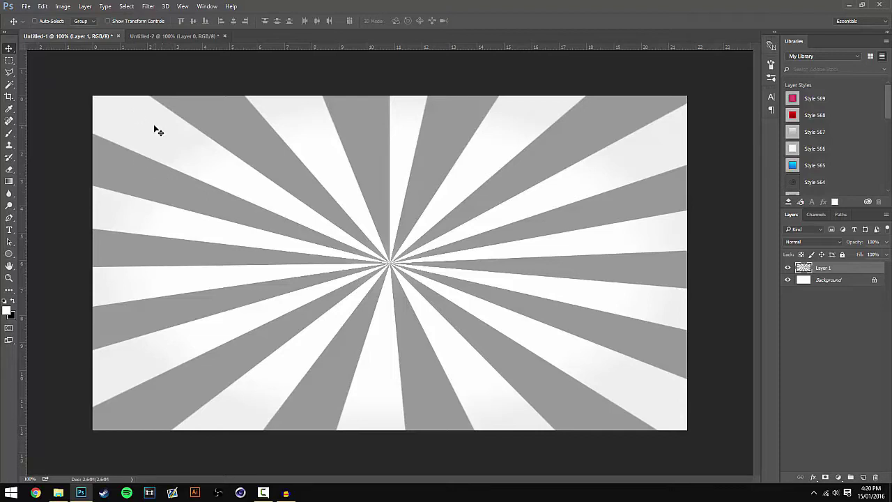
left_click(26, 7)
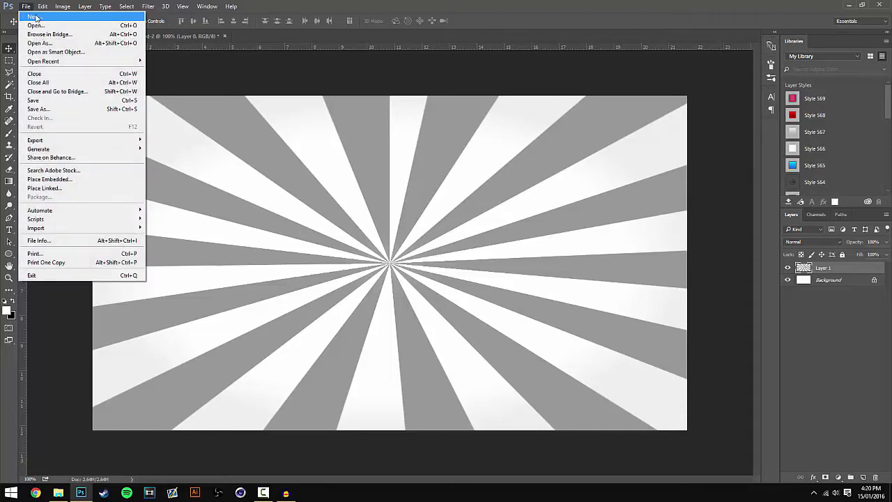
left_click(35, 18)
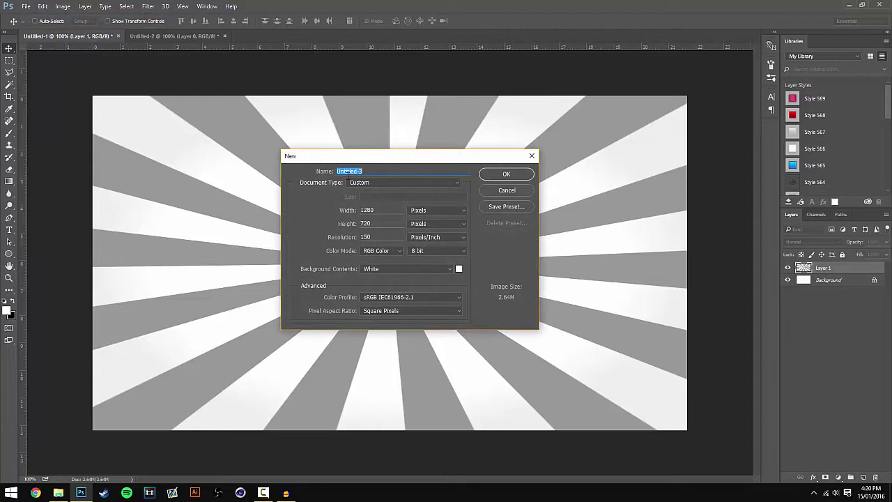
double_click(368, 209)
double_click(374, 225)
double_click(370, 237)
left_click(506, 174)
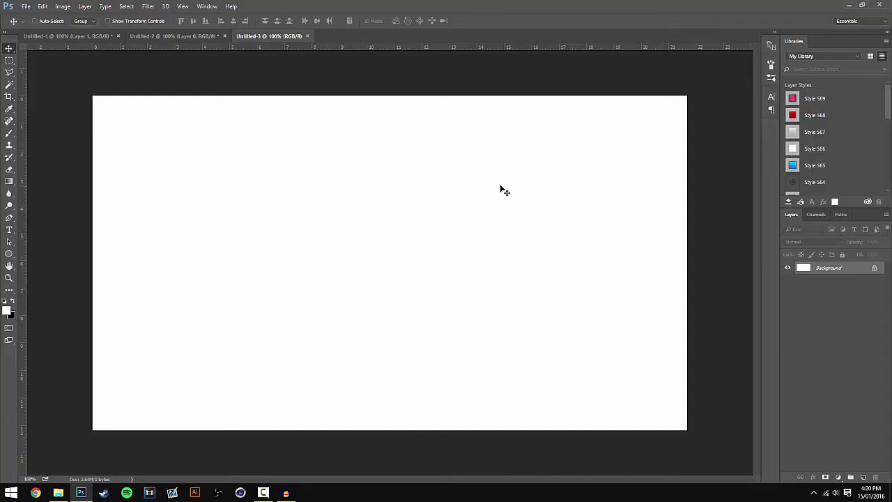
Unlock the Background layer so it becomes the editable Layer 0
left_click(876, 270)
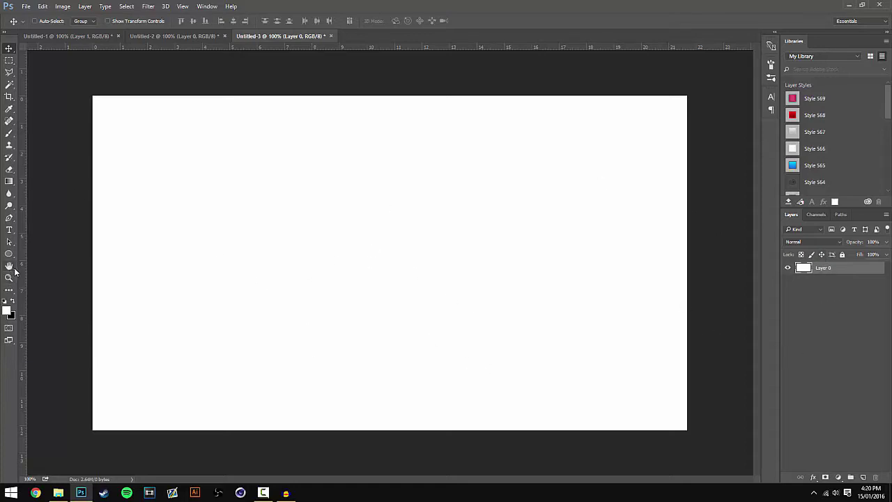
Set up a white-to-grey gradient and drag it top to bottom across Layer 0
left_click(9, 183)
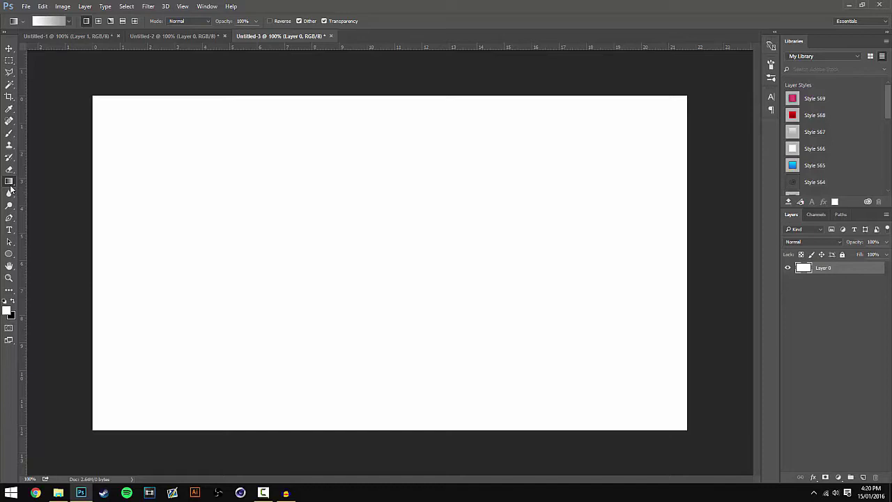
left_click(49, 21)
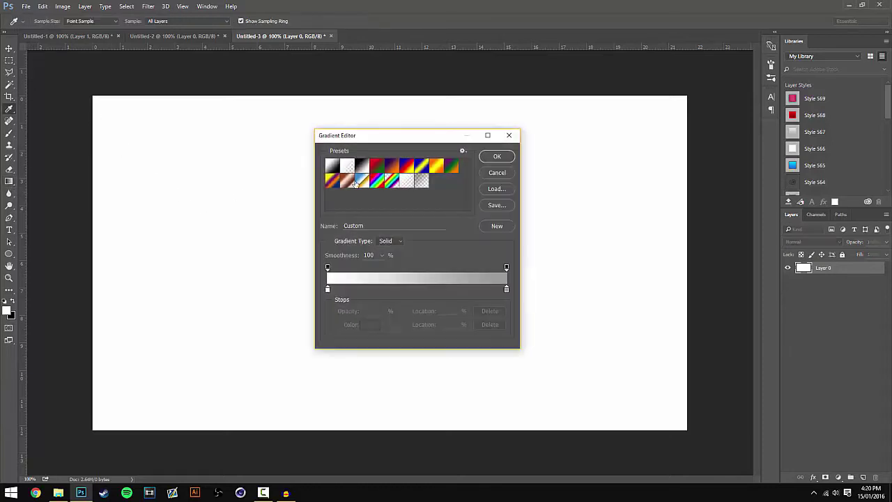
mouse_move(358, 137)
left_mouse_down()
mouse_move(368, 128)
mouse_move(366, 139)
left_mouse_up()
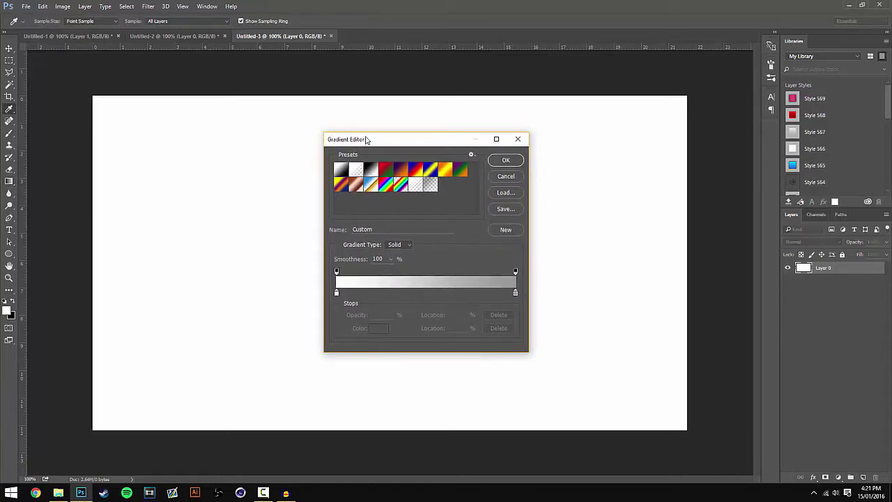
double_click(337, 293)
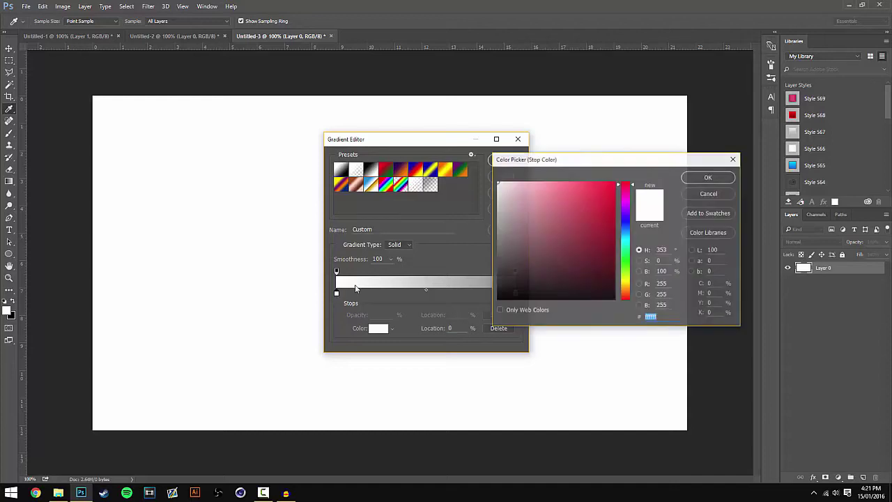
key("Return")
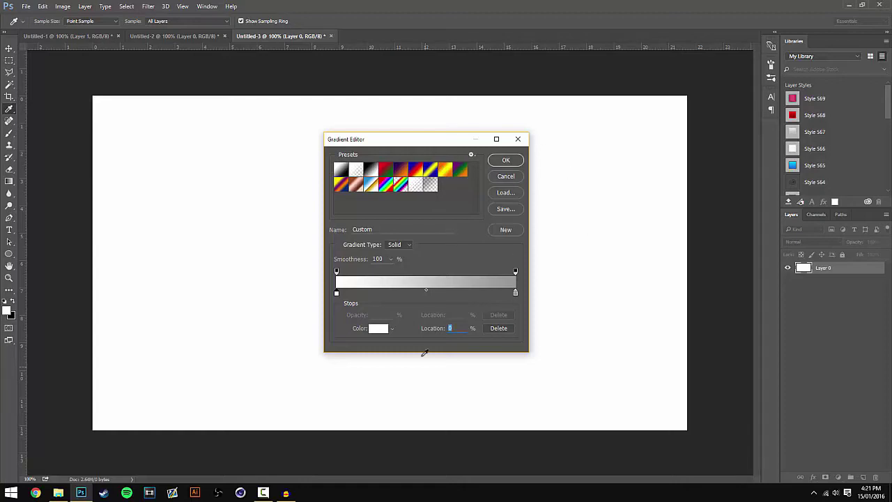
left_click(506, 161)
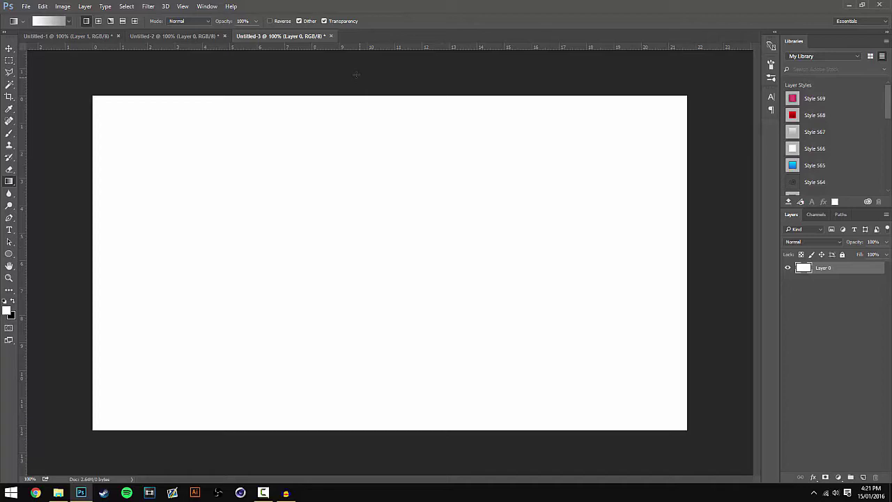
left_click_drag(368, 79, 366, 456)
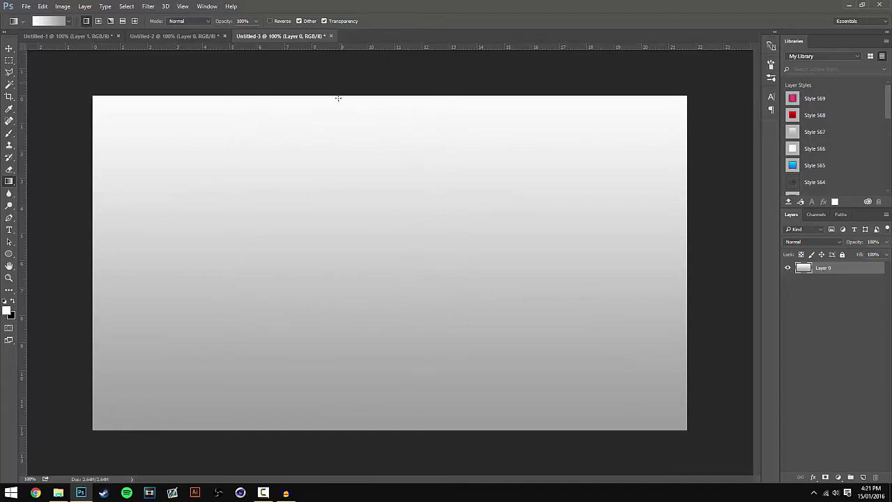
Apply a Square-type Wave filter with 1 generator, adjusting amplitude and scale, to form vertical stripes
left_click(148, 6)
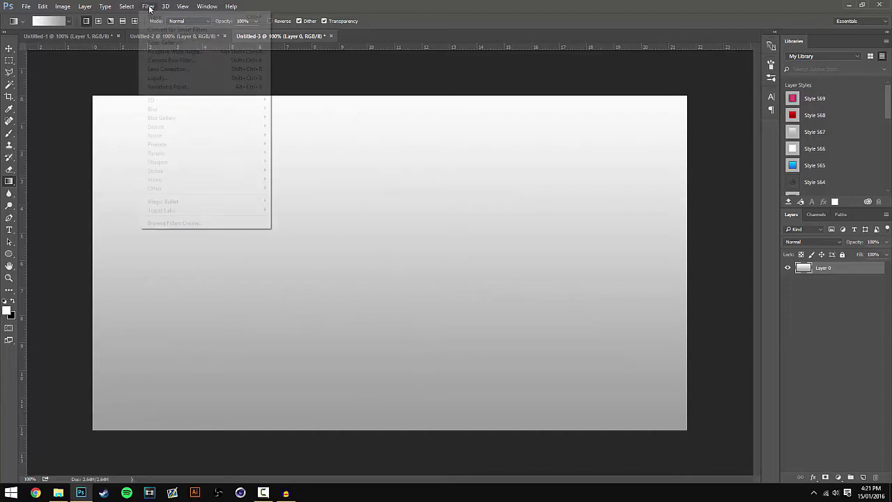
mouse_move(183, 128)
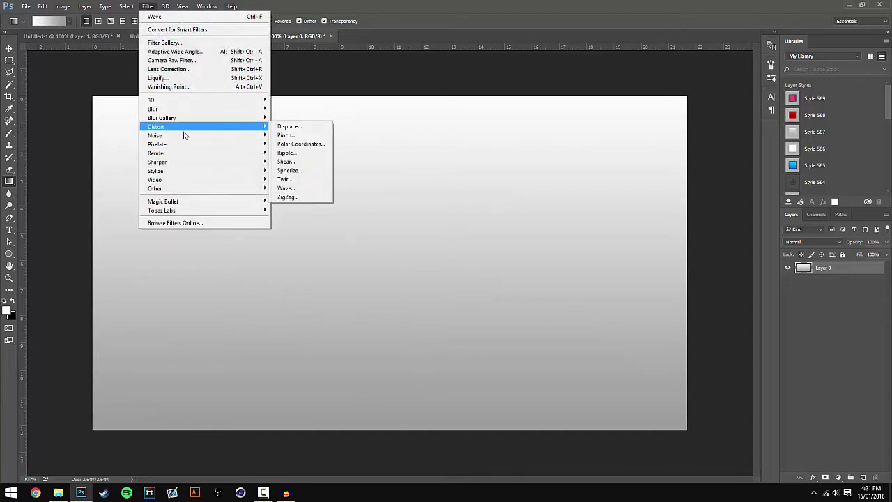
left_click(299, 187)
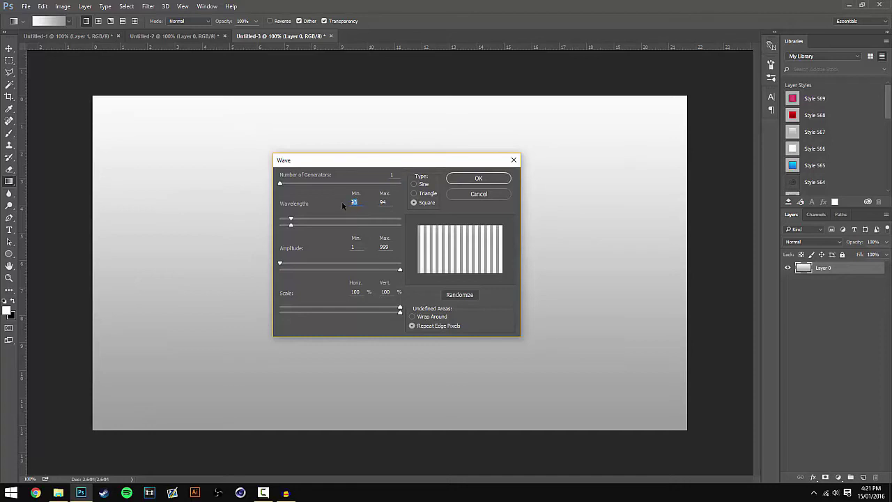
left_click_drag(395, 181, 379, 182)
type("1")
double_click(353, 248)
double_click(356, 292)
left_click(470, 180)
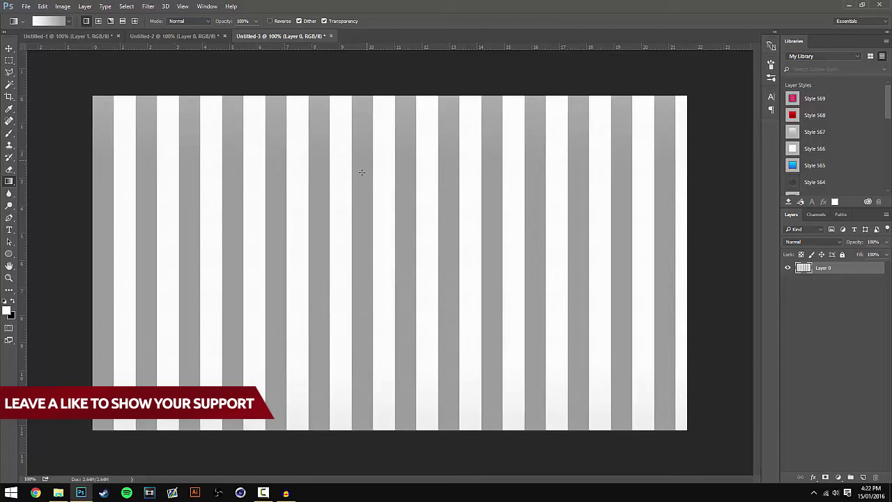
Apply the Polar Coordinates filter with Rectangular to Polar to form the sunburst
left_click(149, 6)
mouse_move(213, 127)
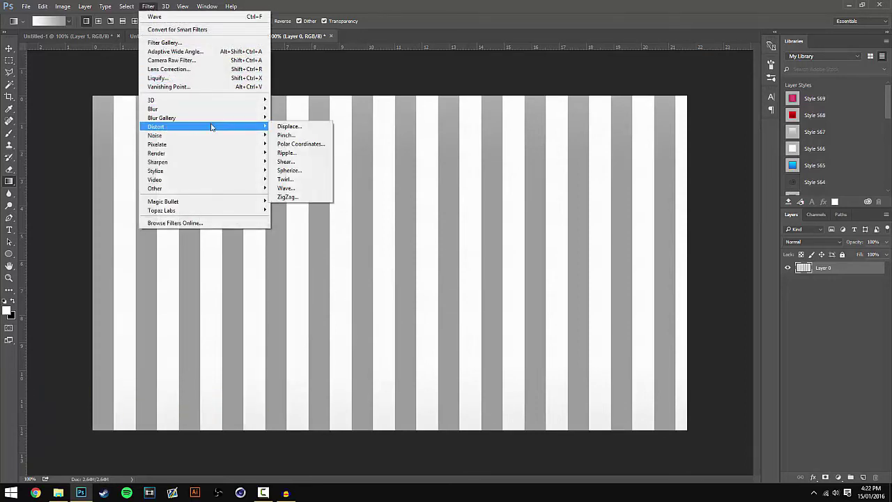
left_click(302, 144)
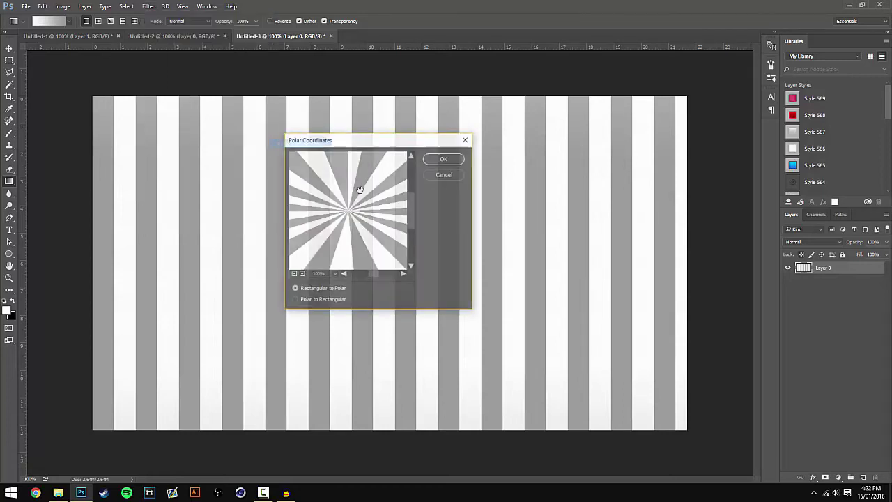
left_click_drag(362, 142, 385, 172)
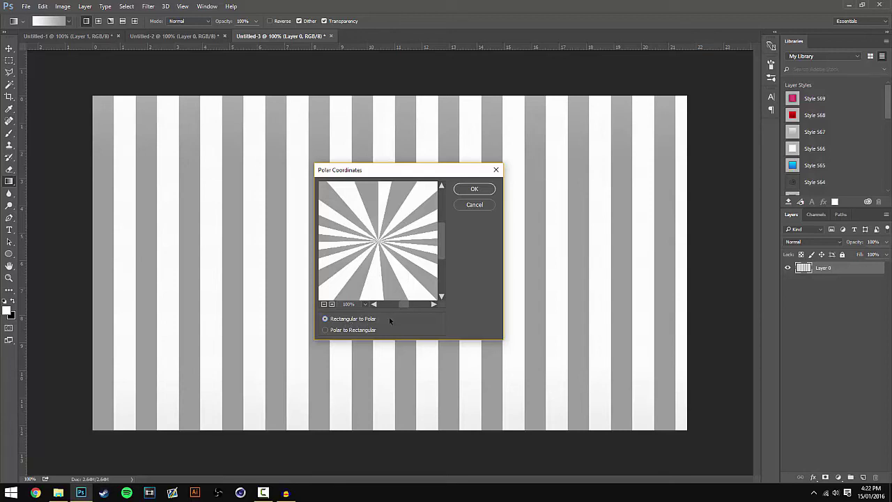
left_click(474, 189)
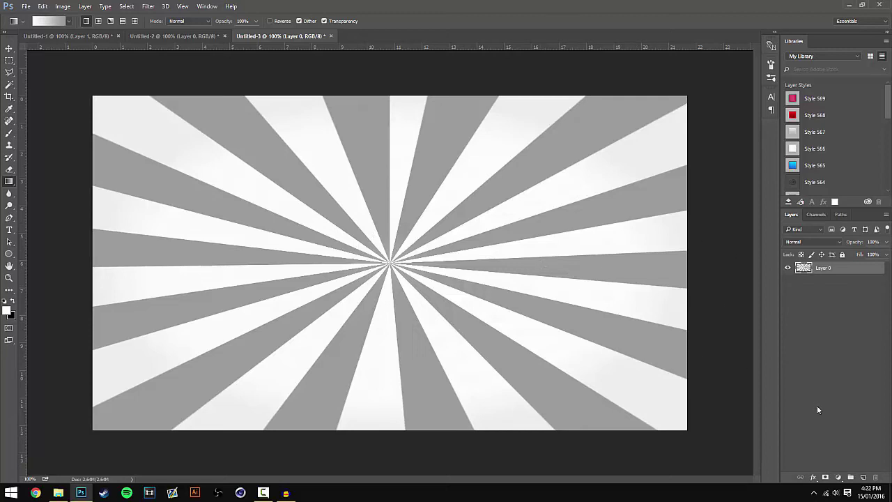
Add a new Layer 1 and ready a soft round brush with white paint colour
left_click(862, 478)
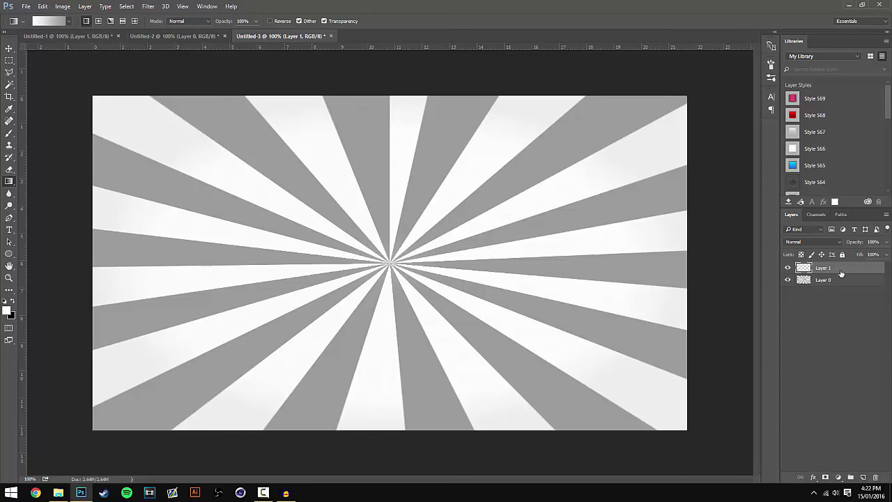
left_click(10, 134)
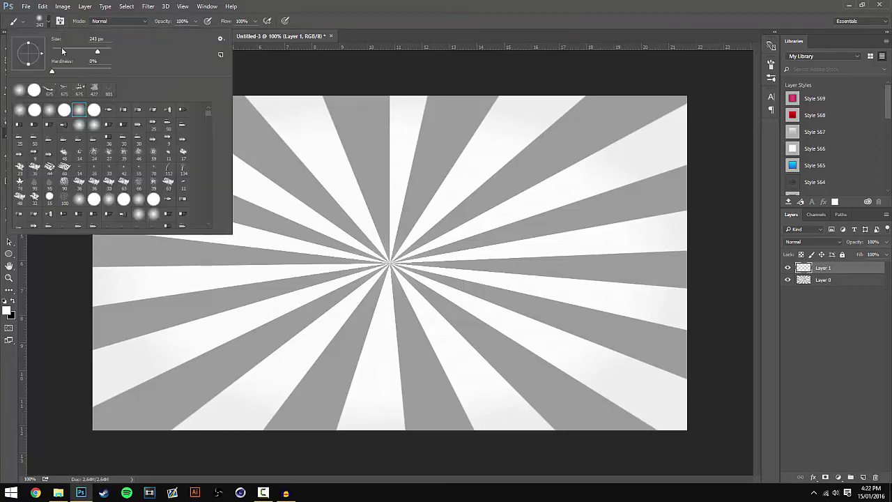
left_click(49, 21)
left_click(79, 113)
left_click(7, 310)
left_click(498, 184)
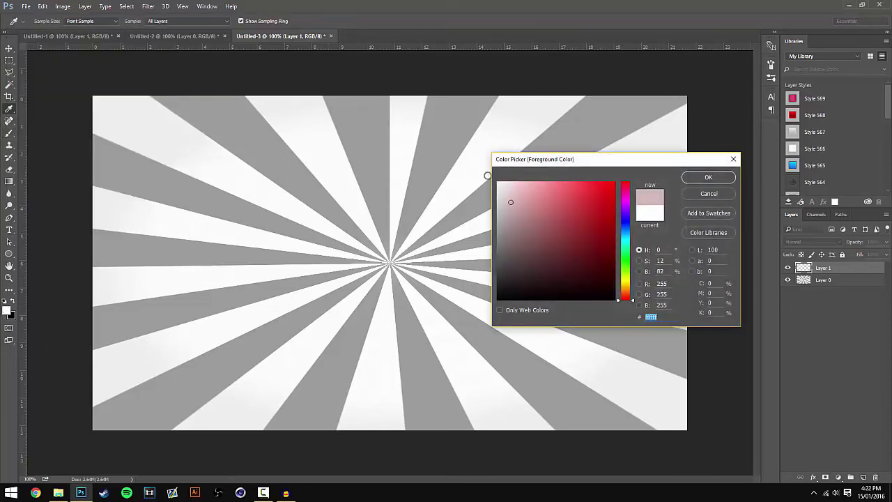
key("Return")
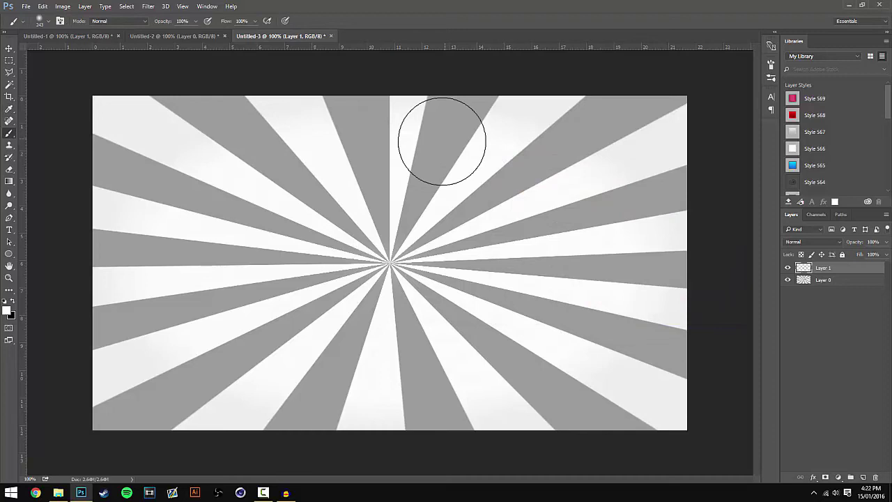
Paint a white glow at the sunburst centre and lower Layer 1 opacity to about 42%
left_click(392, 263)
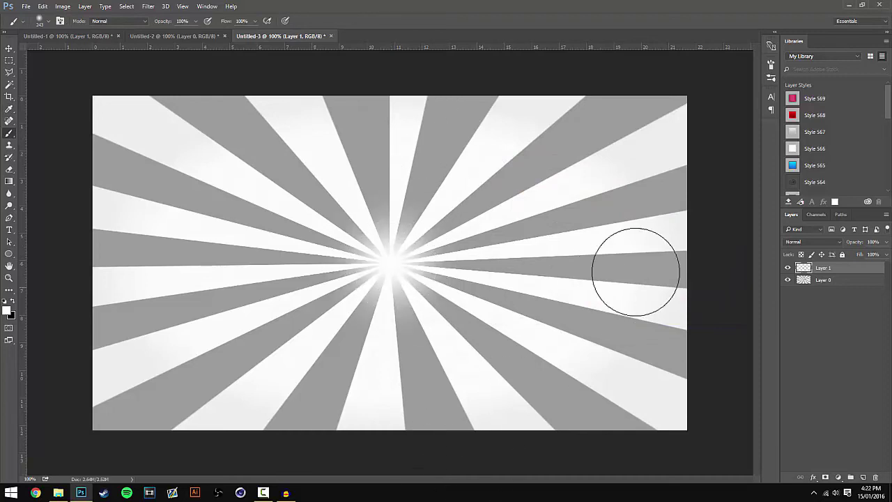
left_click(886, 242)
left_click_drag(885, 253, 867, 252)
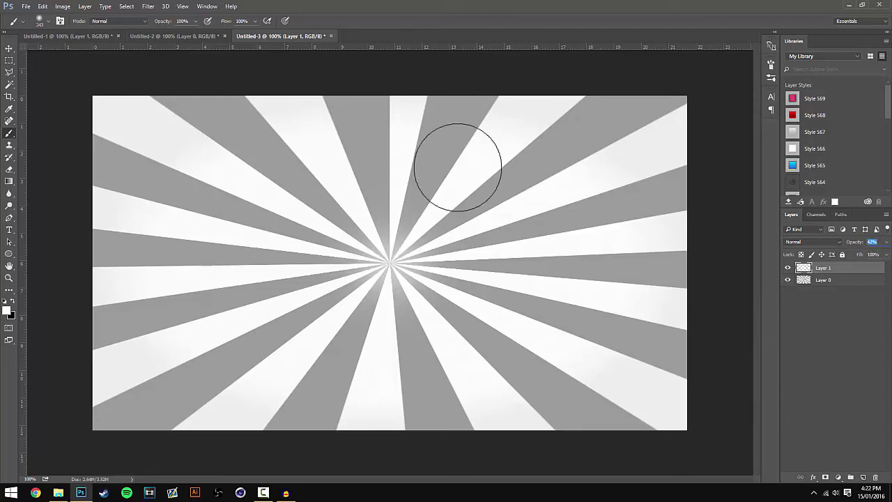